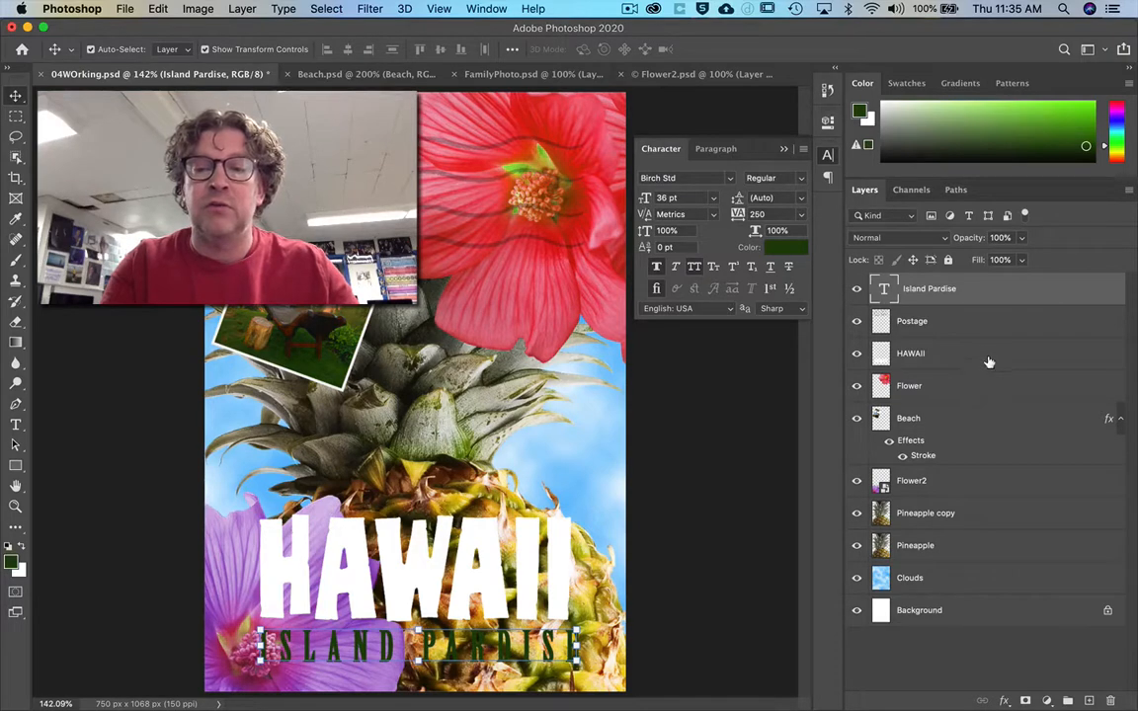
Step: Load the pixels of the HAWAII layer as a selection
click(988, 361)
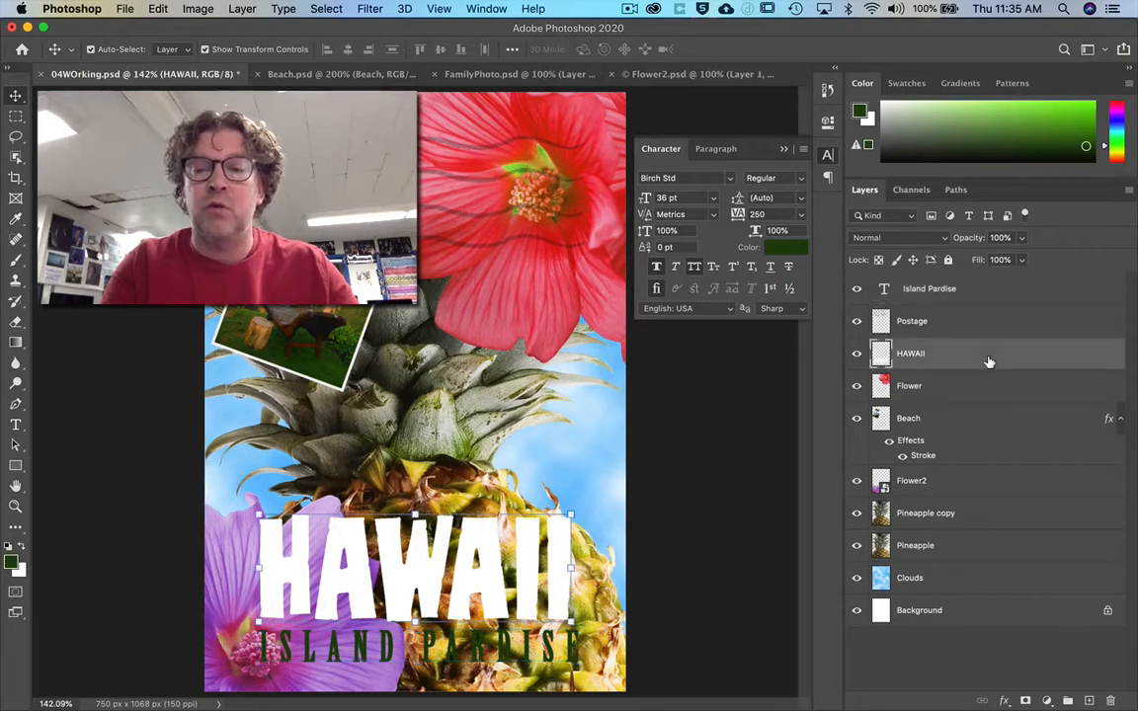
click(783, 149)
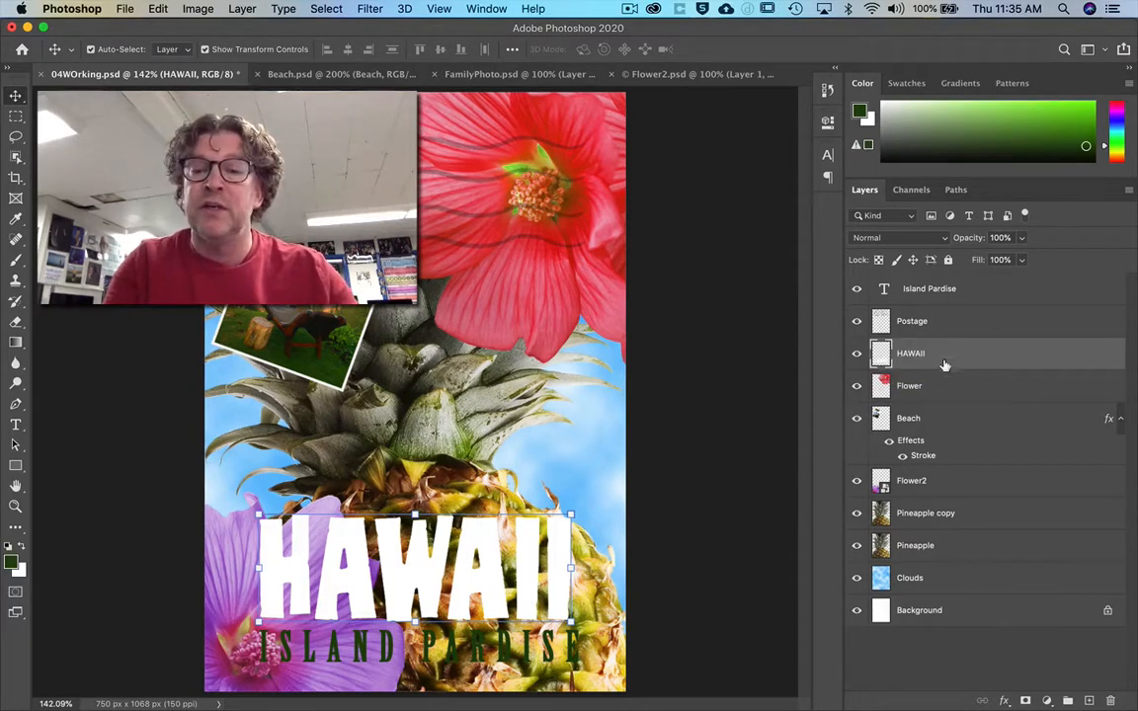
right_click(882, 356)
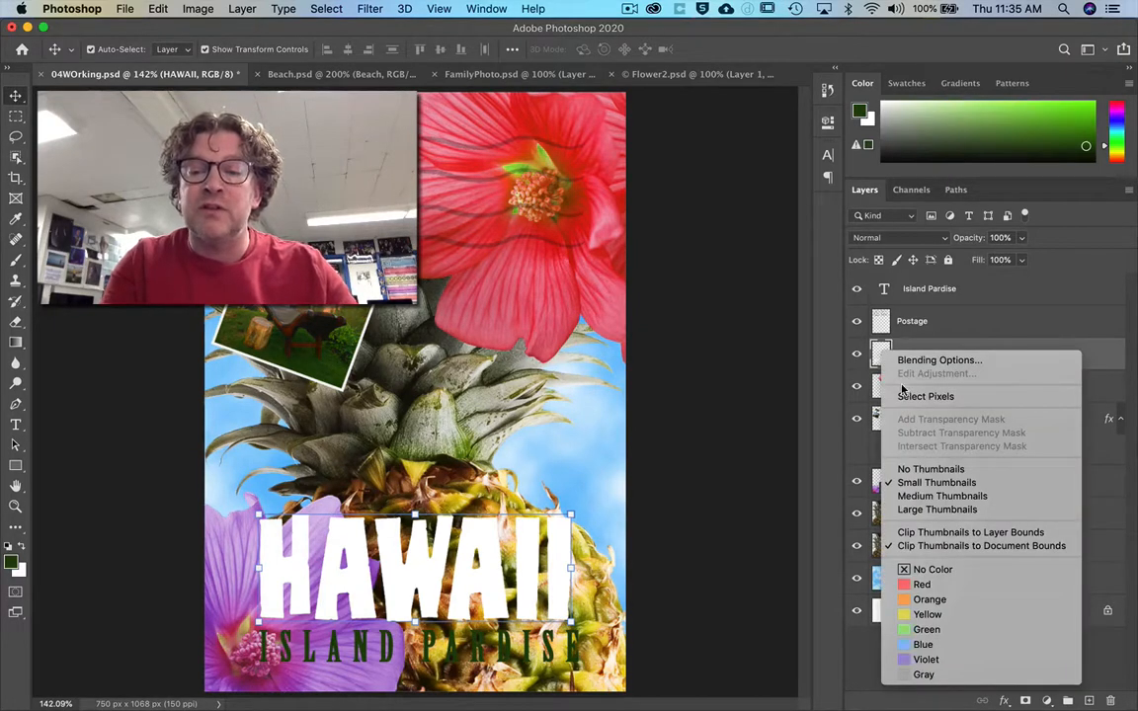
click(879, 350)
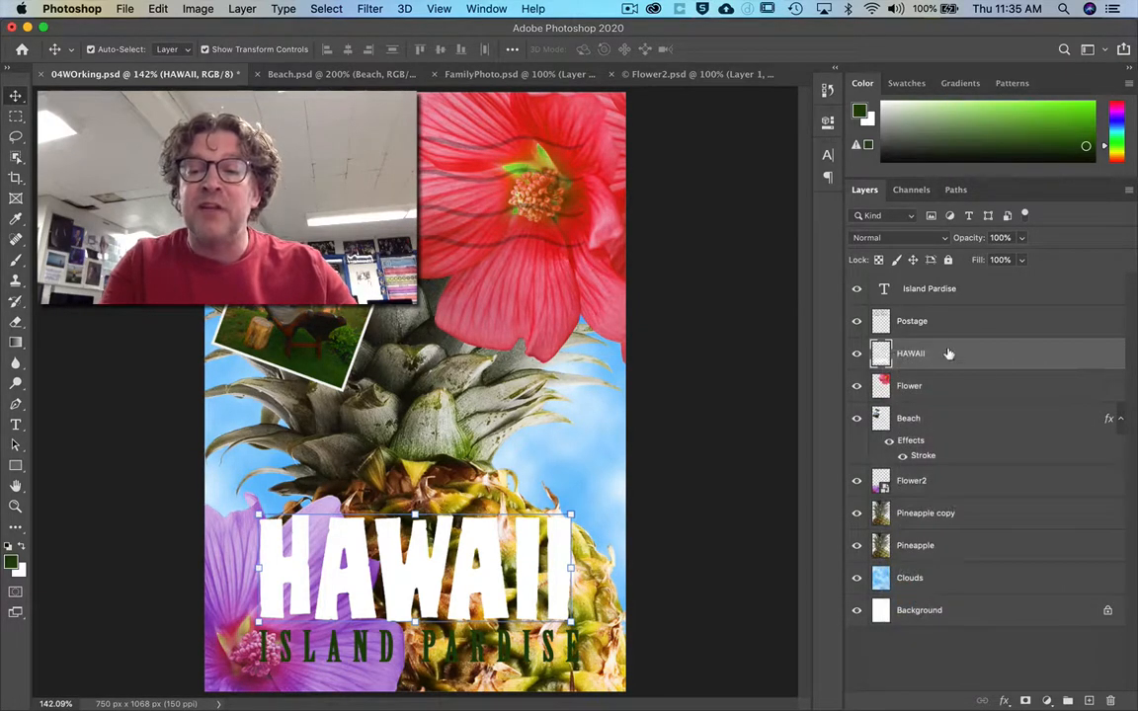
right_click(988, 359)
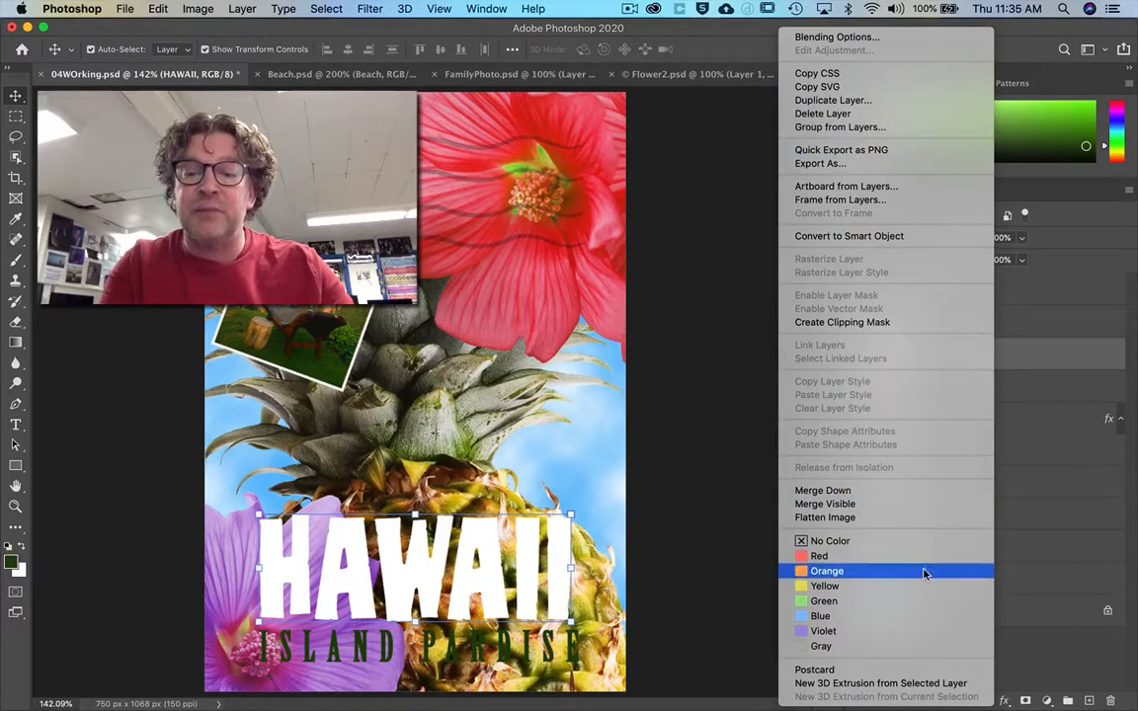
click(1031, 353)
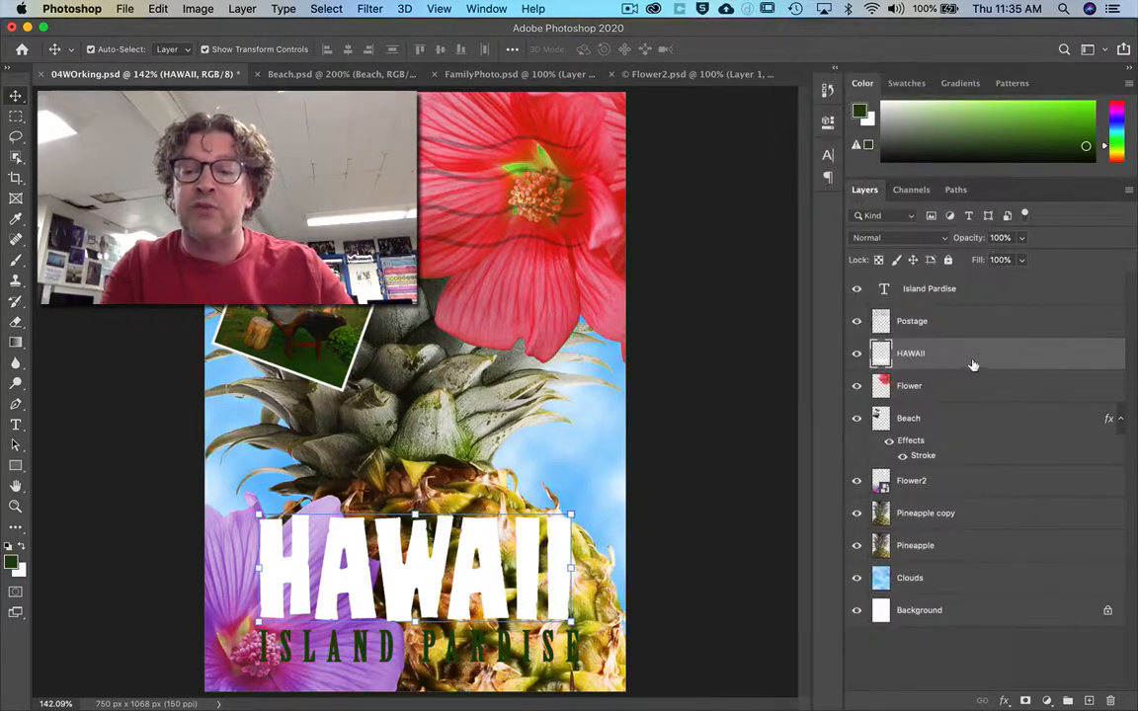
right_click(879, 360)
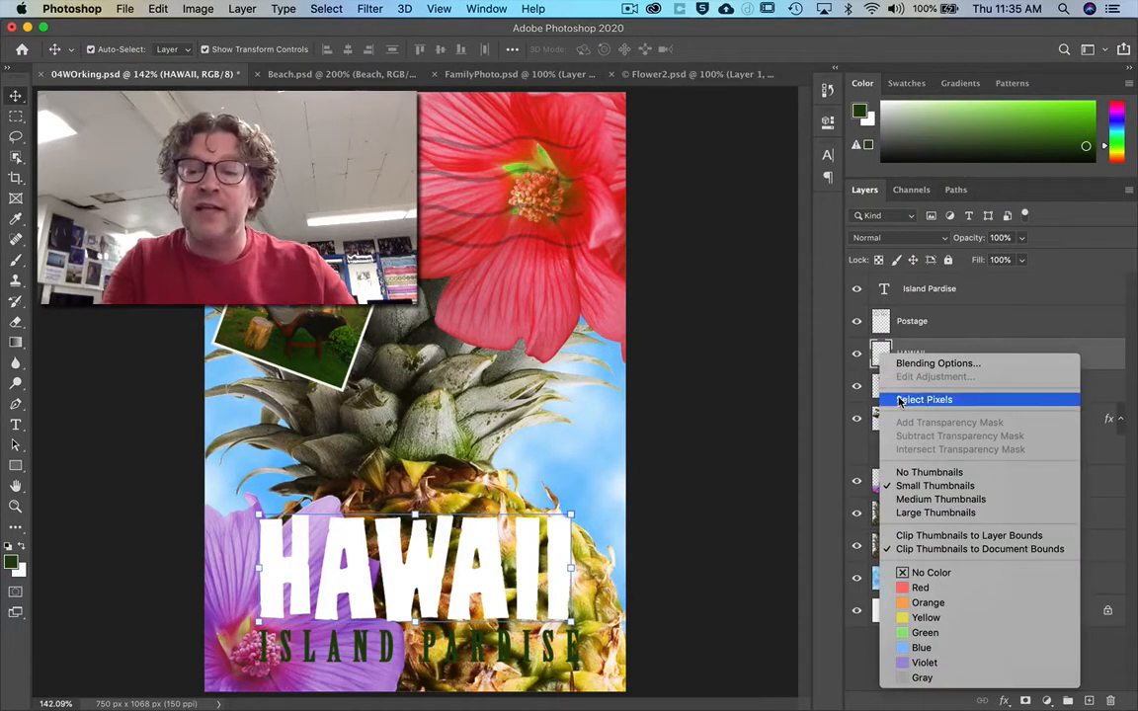
click(901, 400)
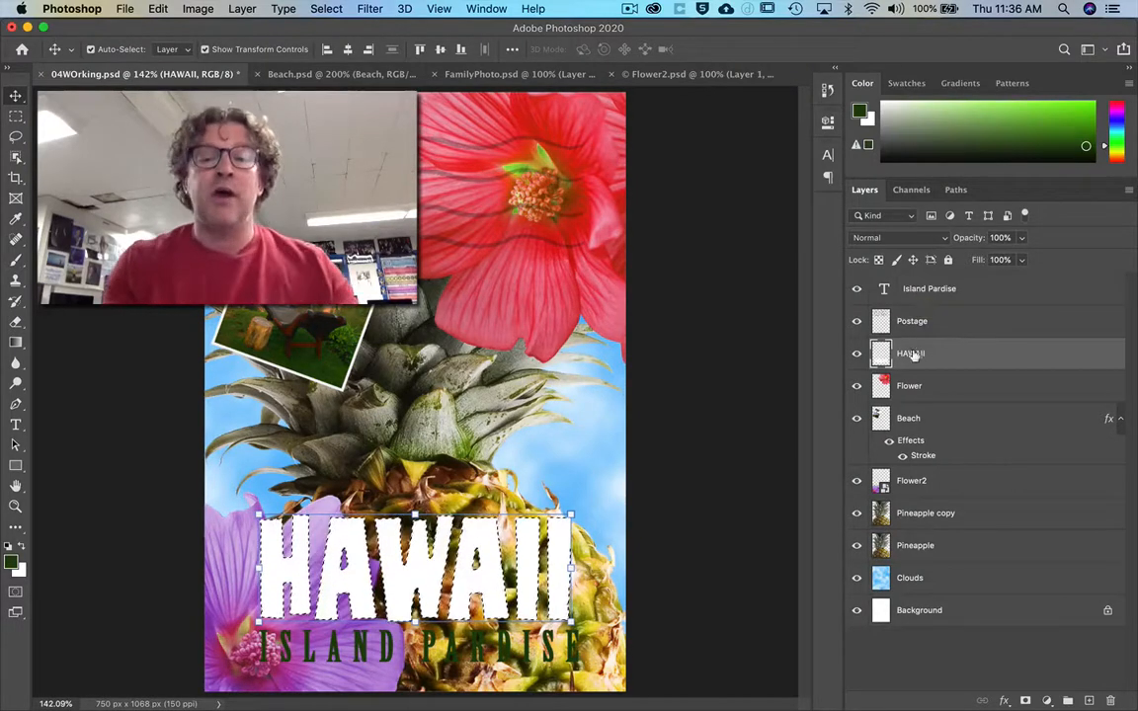
Step: Select the pixels of the Island Pardise text layer in place of the HAWAII selection
click(965, 325)
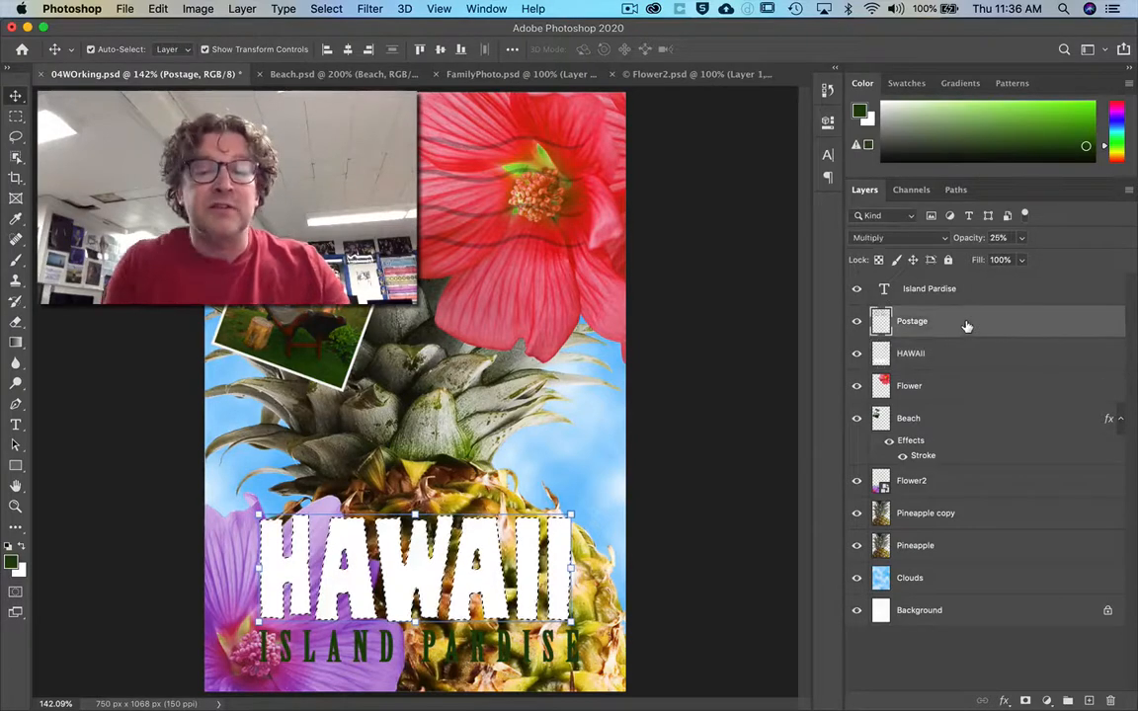
click(968, 289)
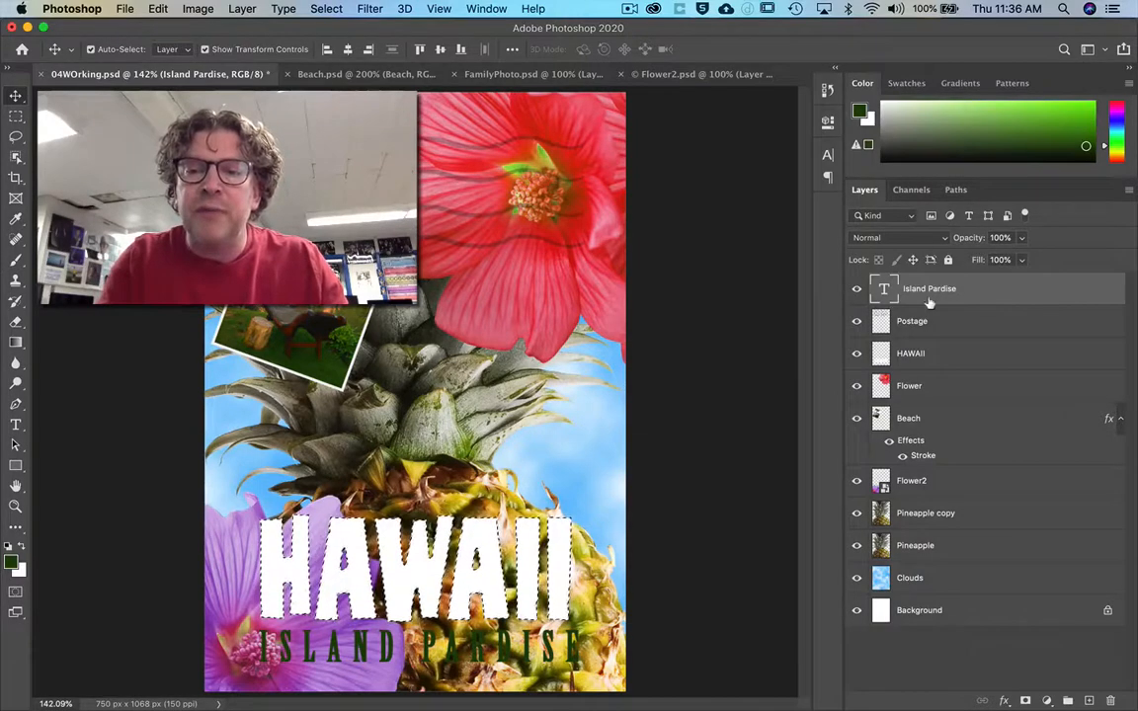
right_click(880, 292)
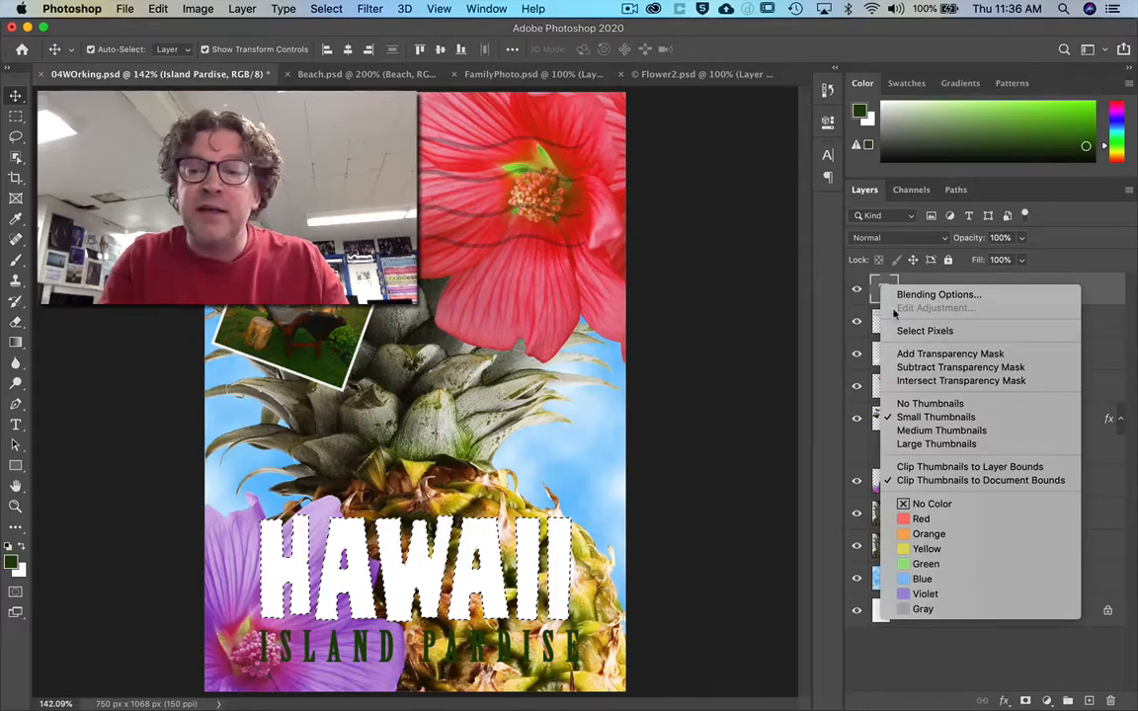
click(918, 331)
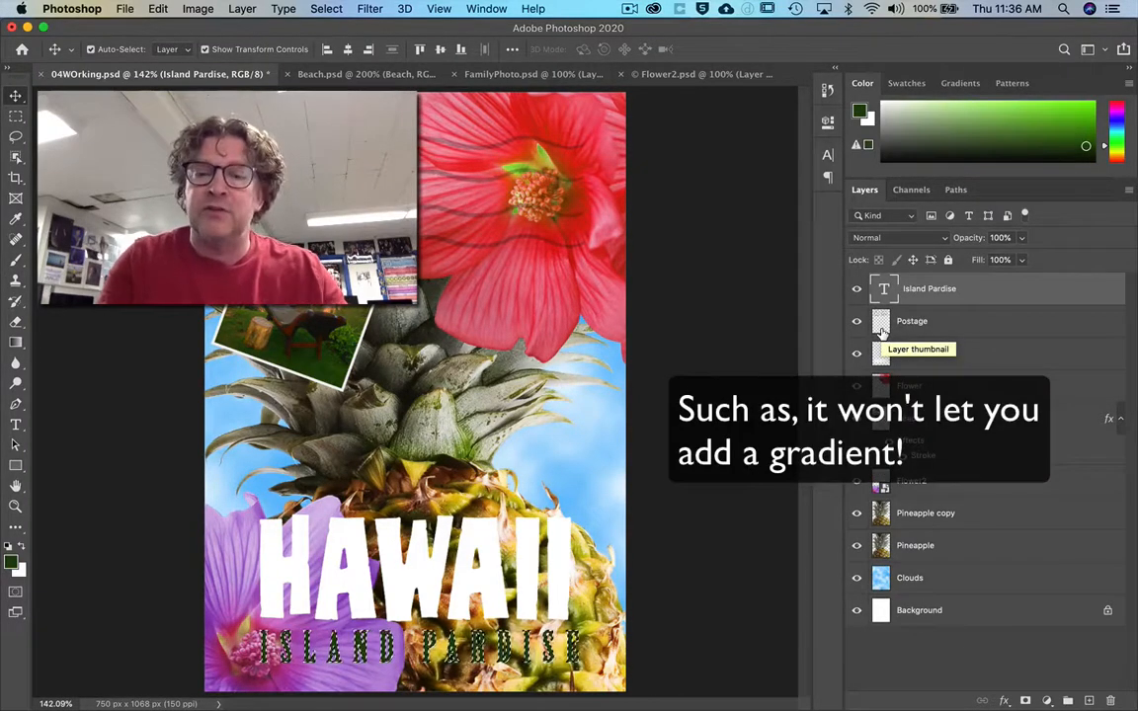
Step: Examine the layer commands available for the Island Pardise text layer, including Rasterize Type
click(980, 330)
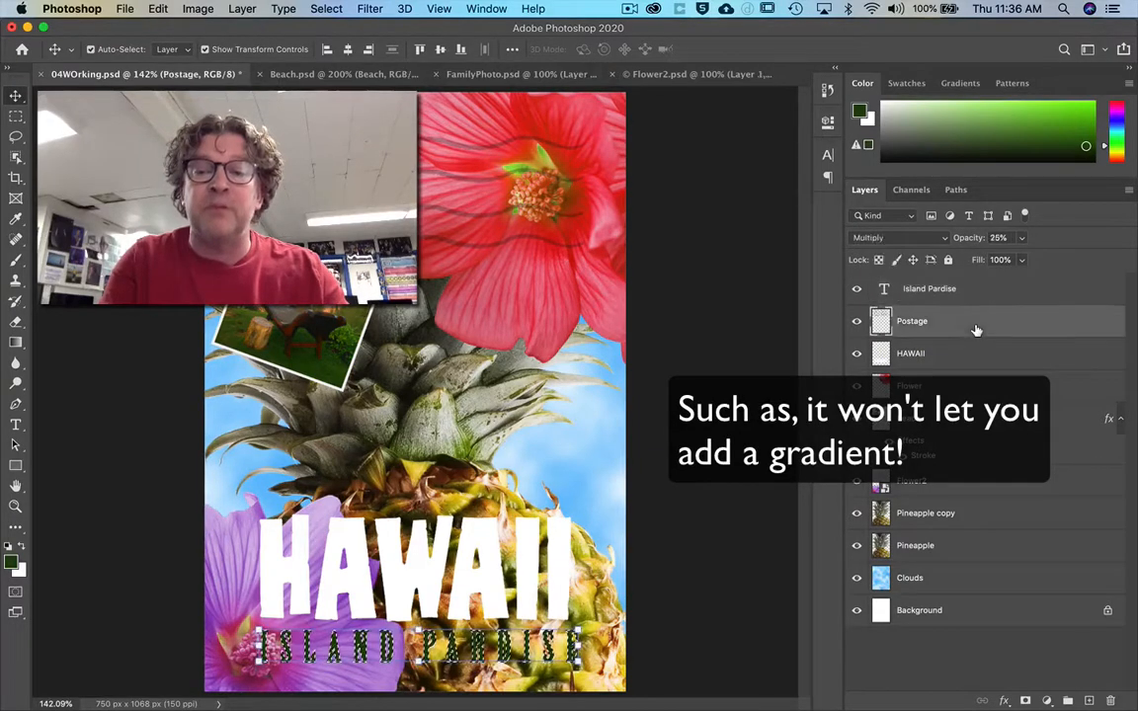
click(970, 300)
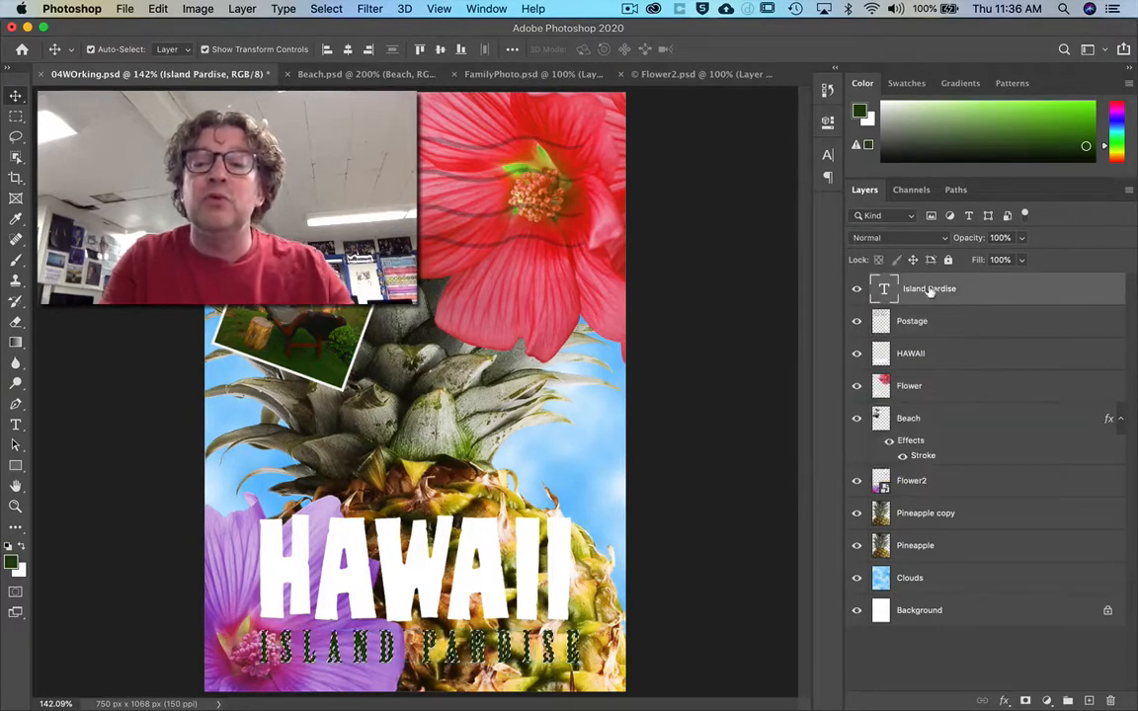
right_click(881, 287)
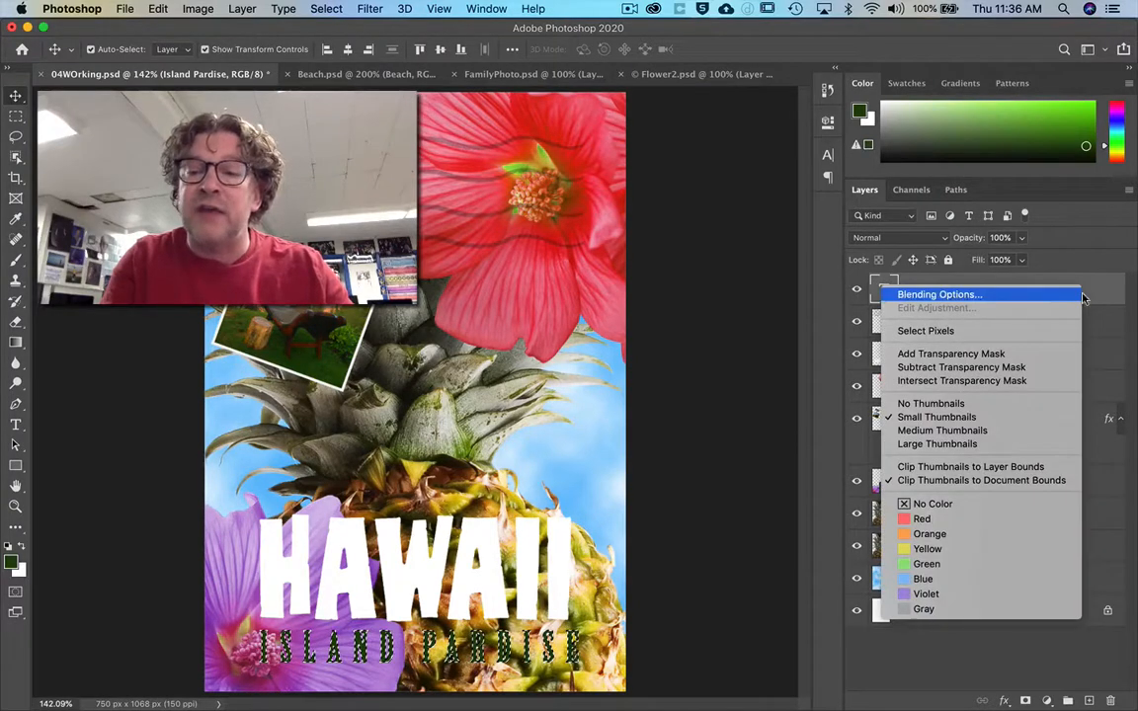
key(Escape)
right_click(985, 292)
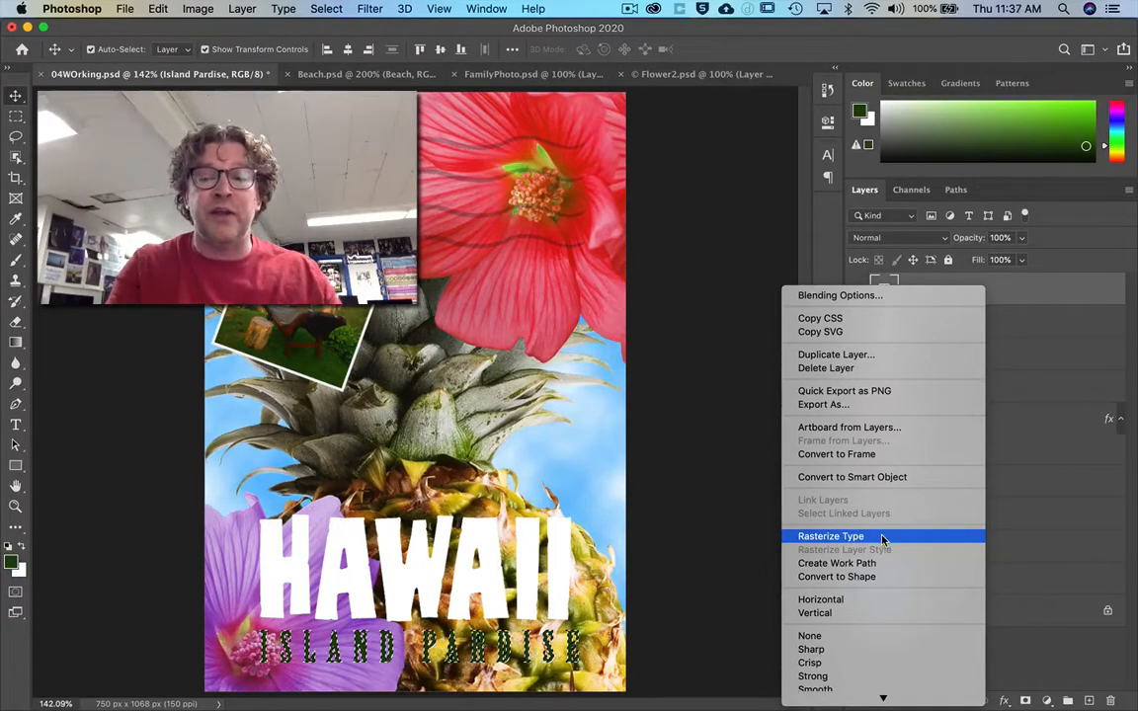
click(1021, 294)
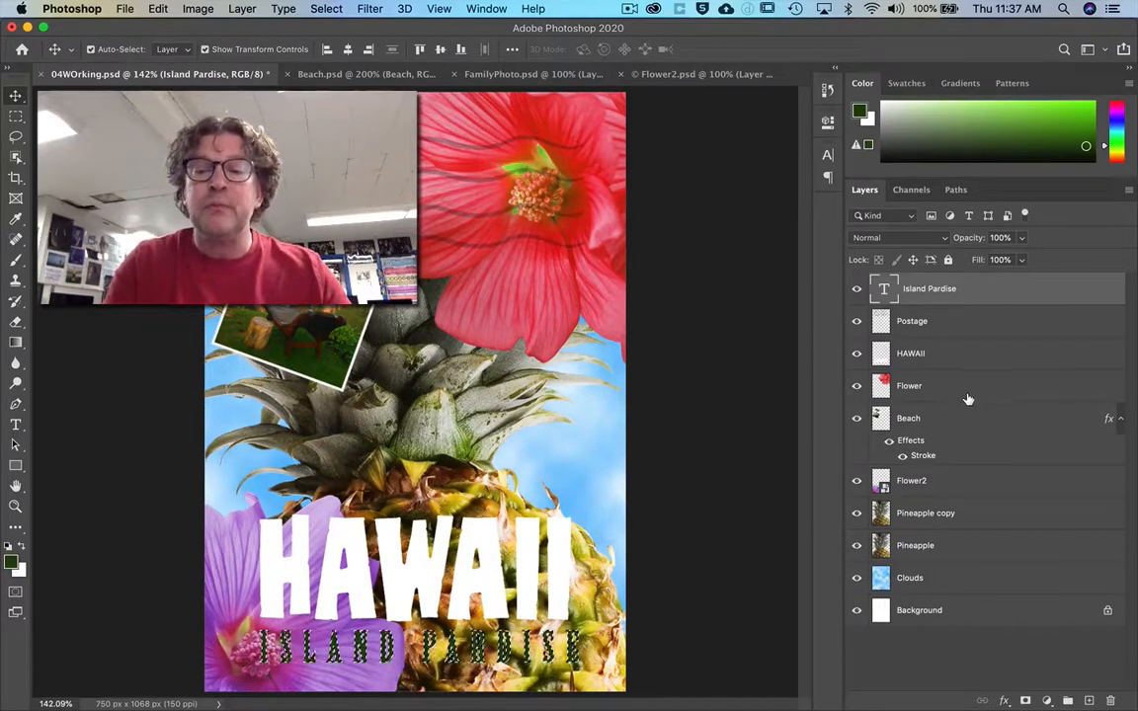
right_click(1019, 298)
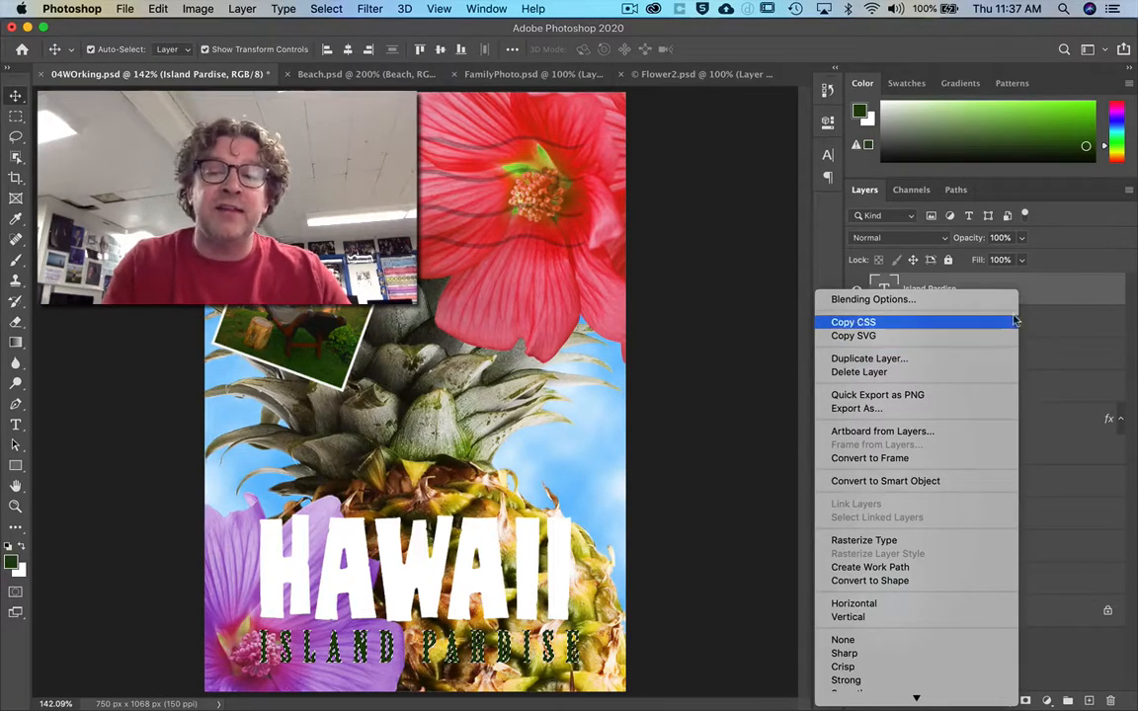
click(1046, 303)
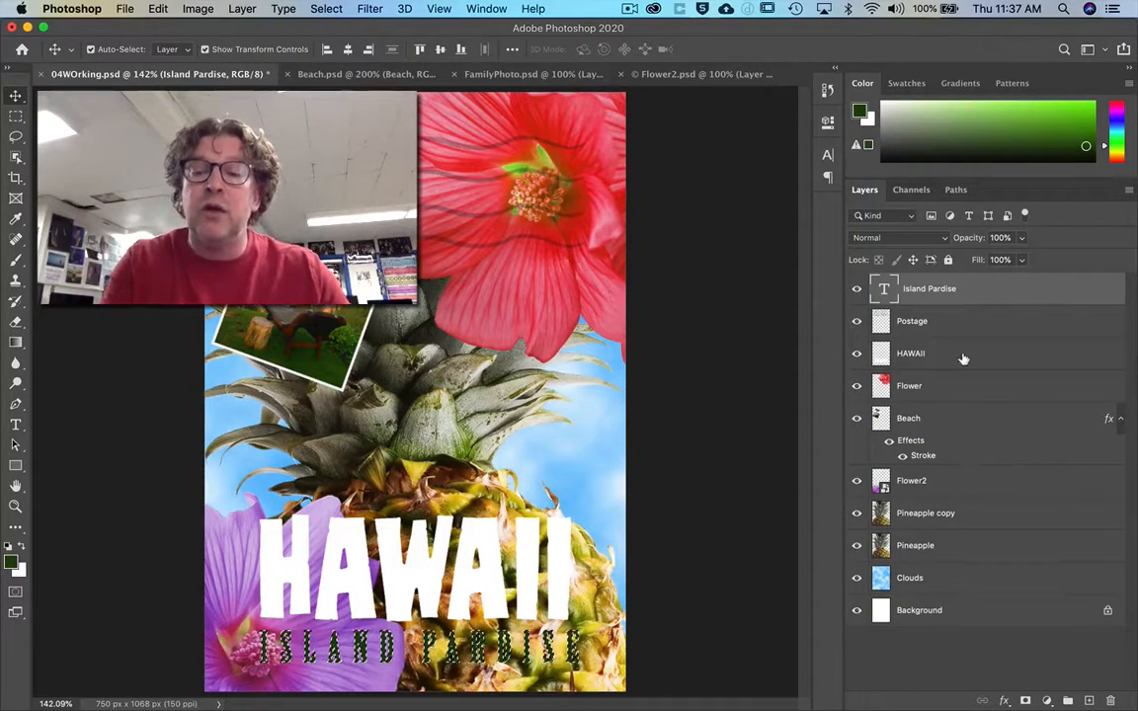
Step: Select the pixels of the HAWAII layer and activate the Gradient tool
click(911, 354)
right_click(879, 360)
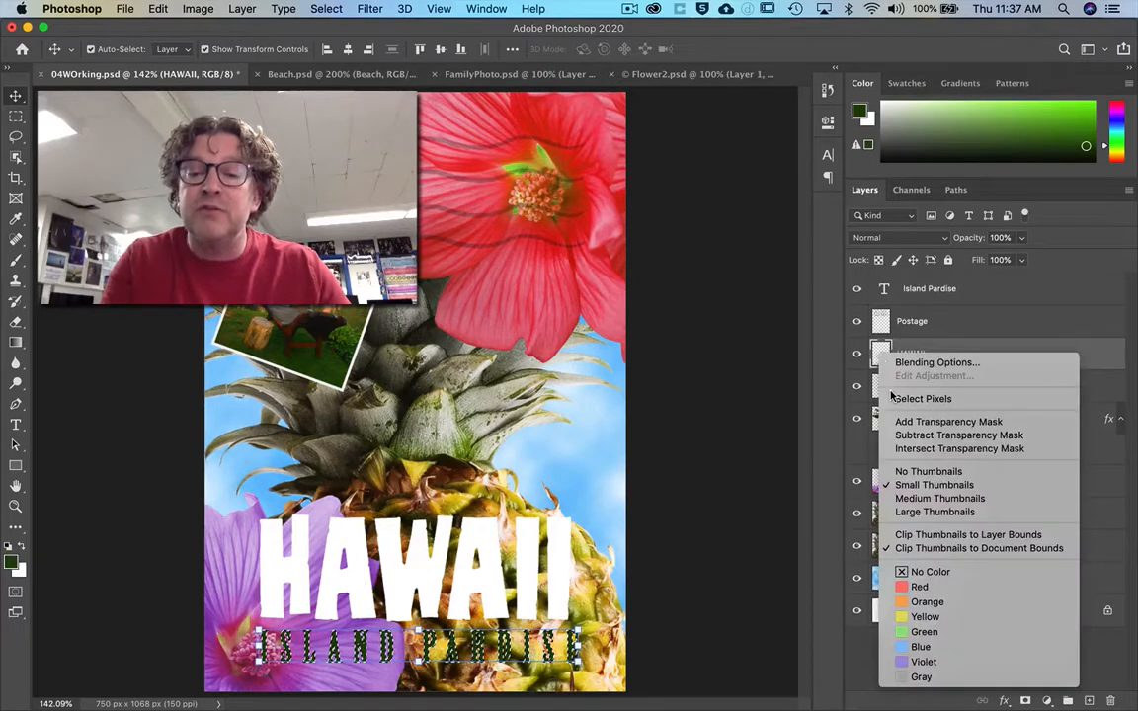
click(901, 398)
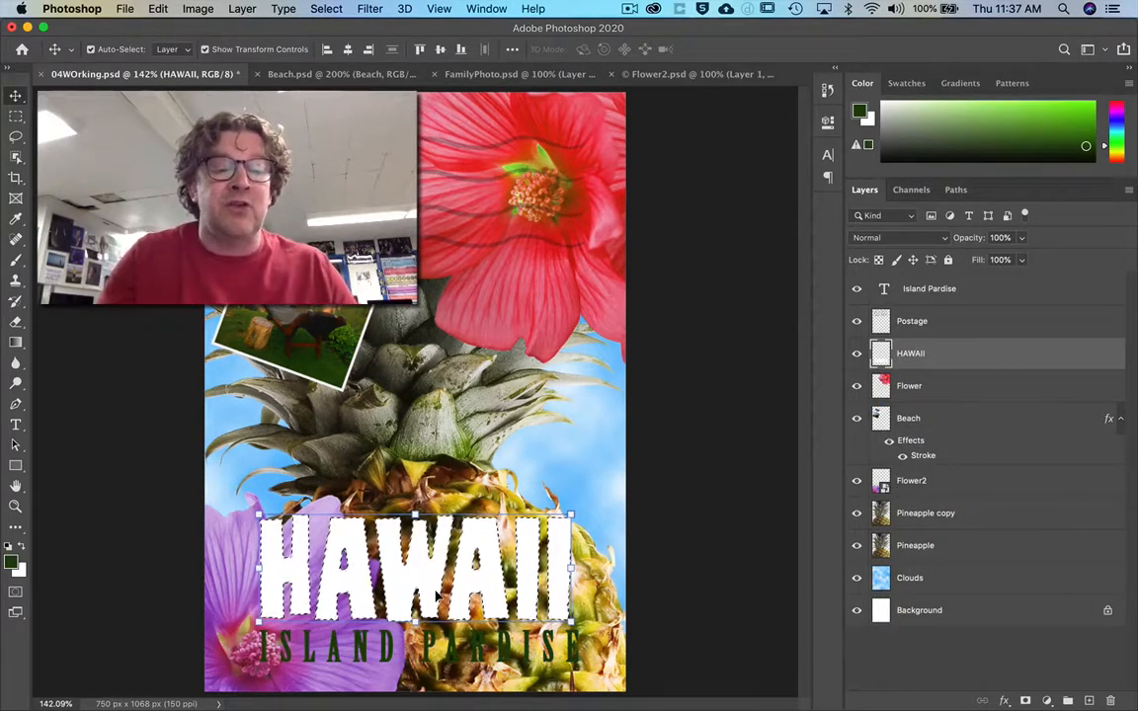
key(g)
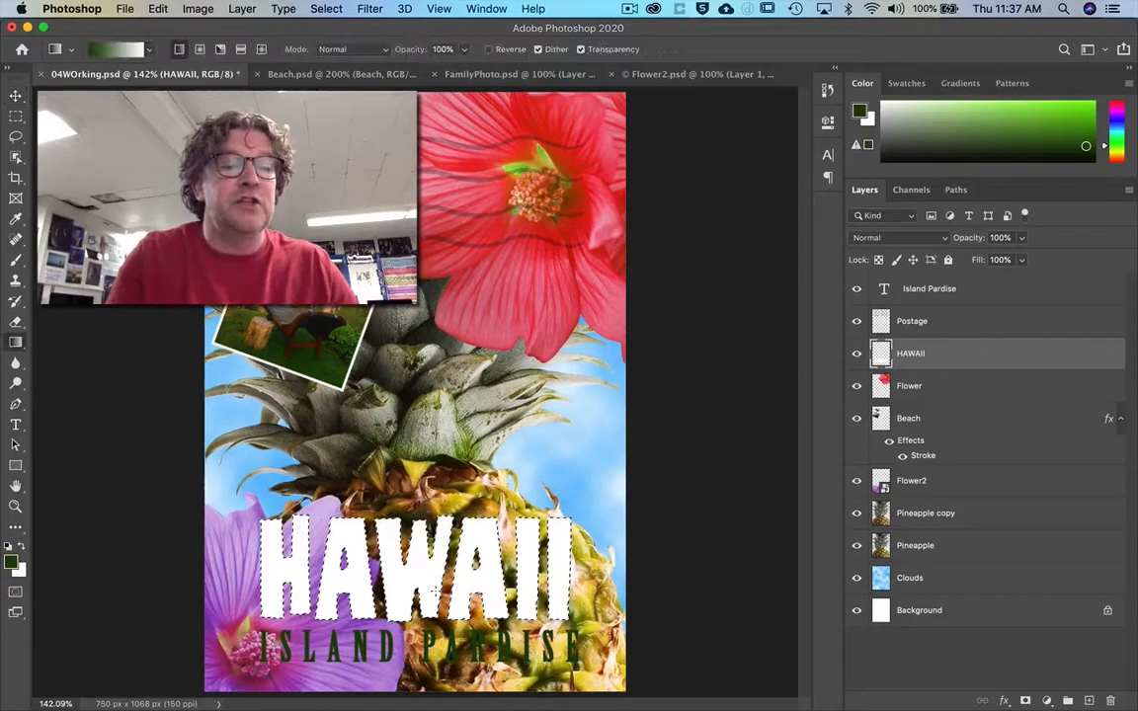
click(15, 346)
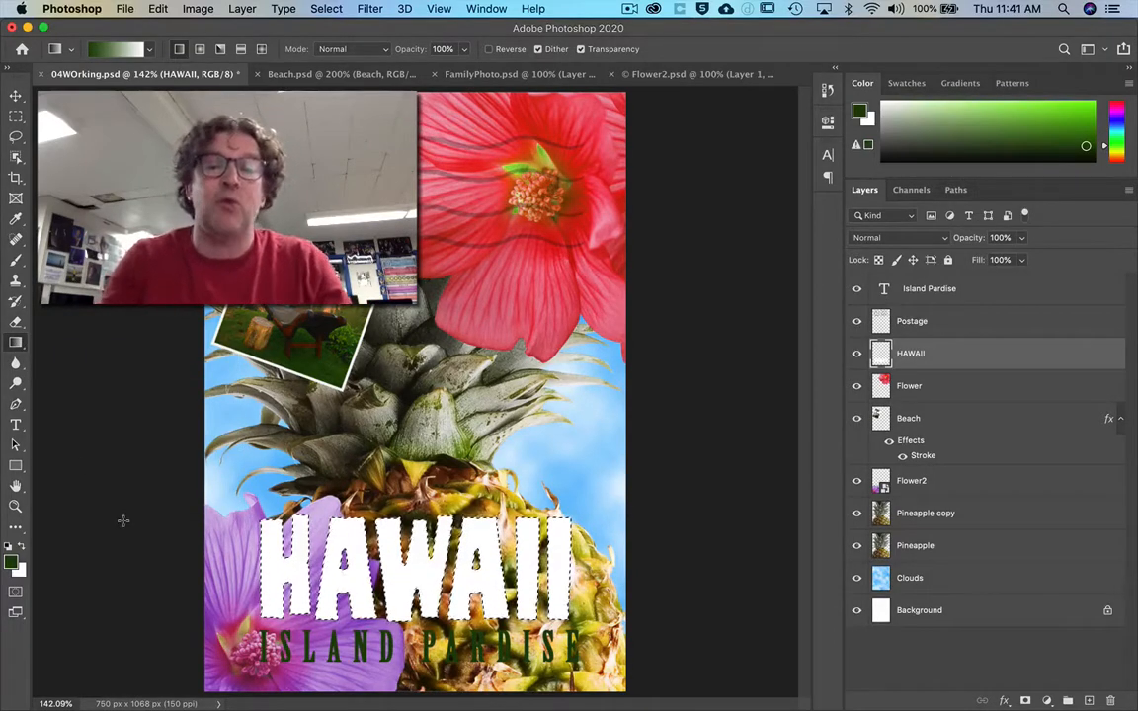
Step: Set the foreground color to the orange f9af1f
click(11, 564)
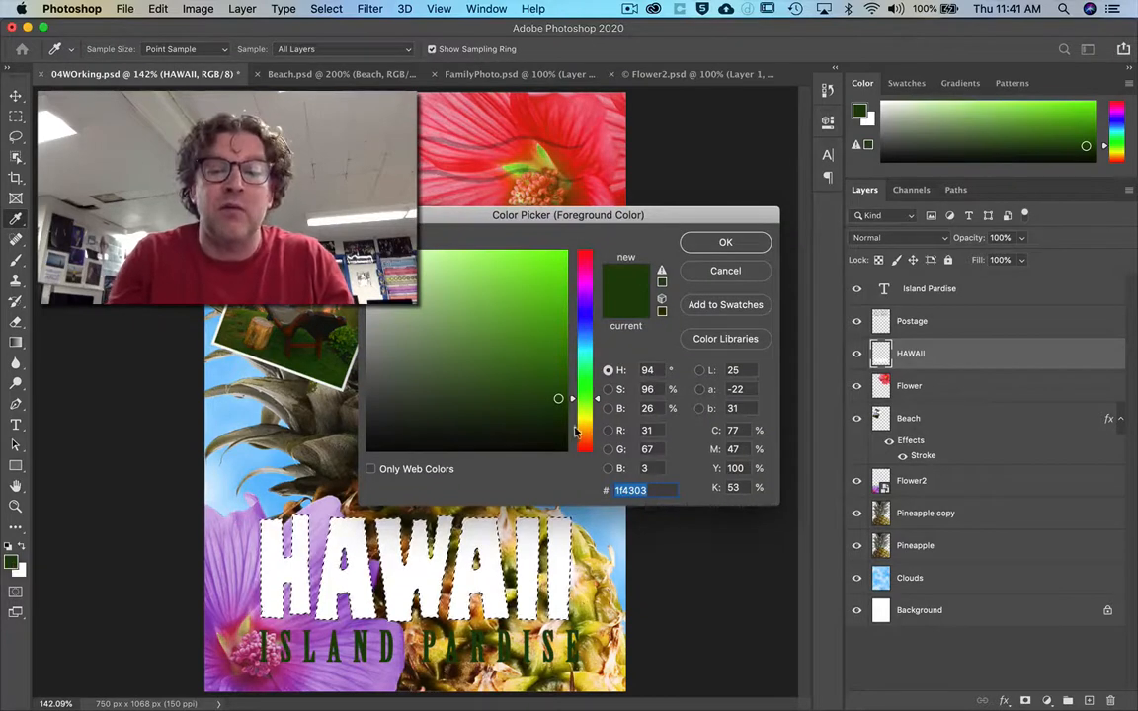
drag(587, 425, 585, 430)
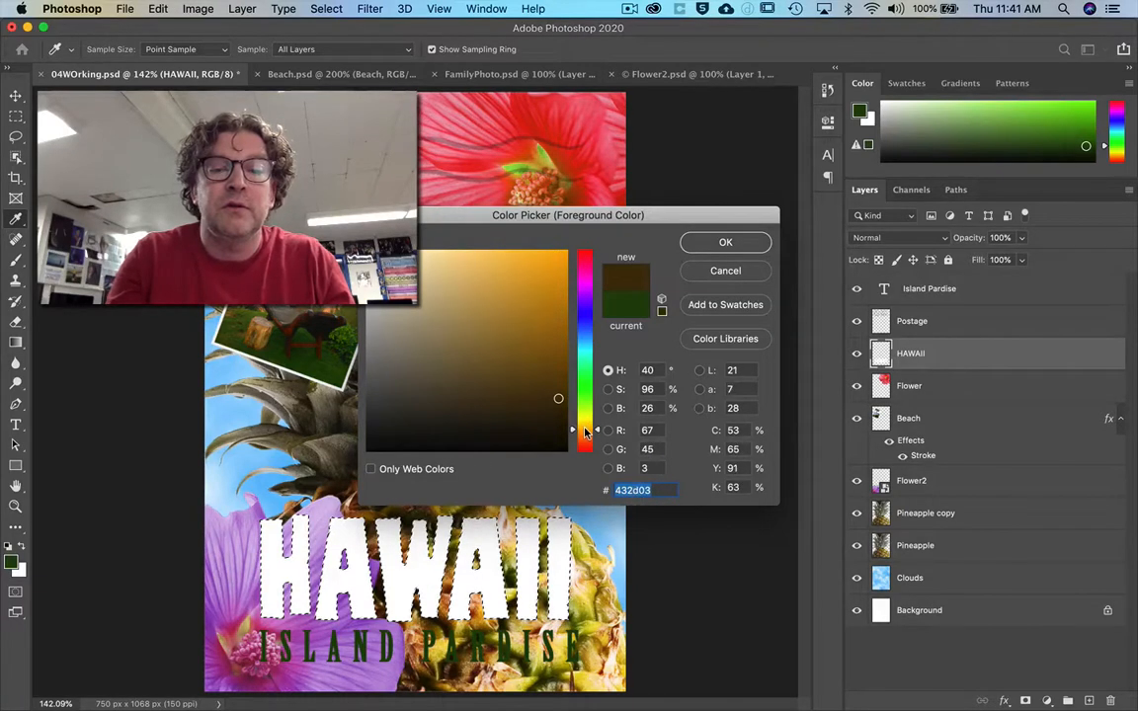
click(547, 258)
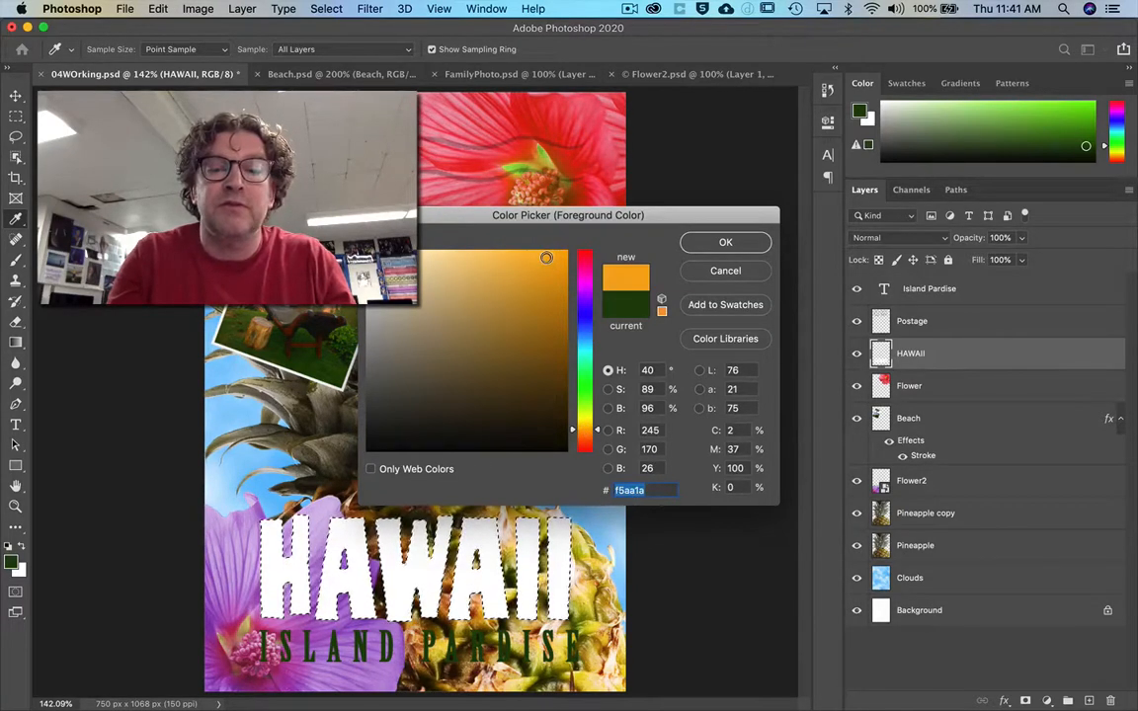
mouse_move(547, 257)
mouse_down()
mouse_move(563, 253)
mouse_move(544, 255)
mouse_up()
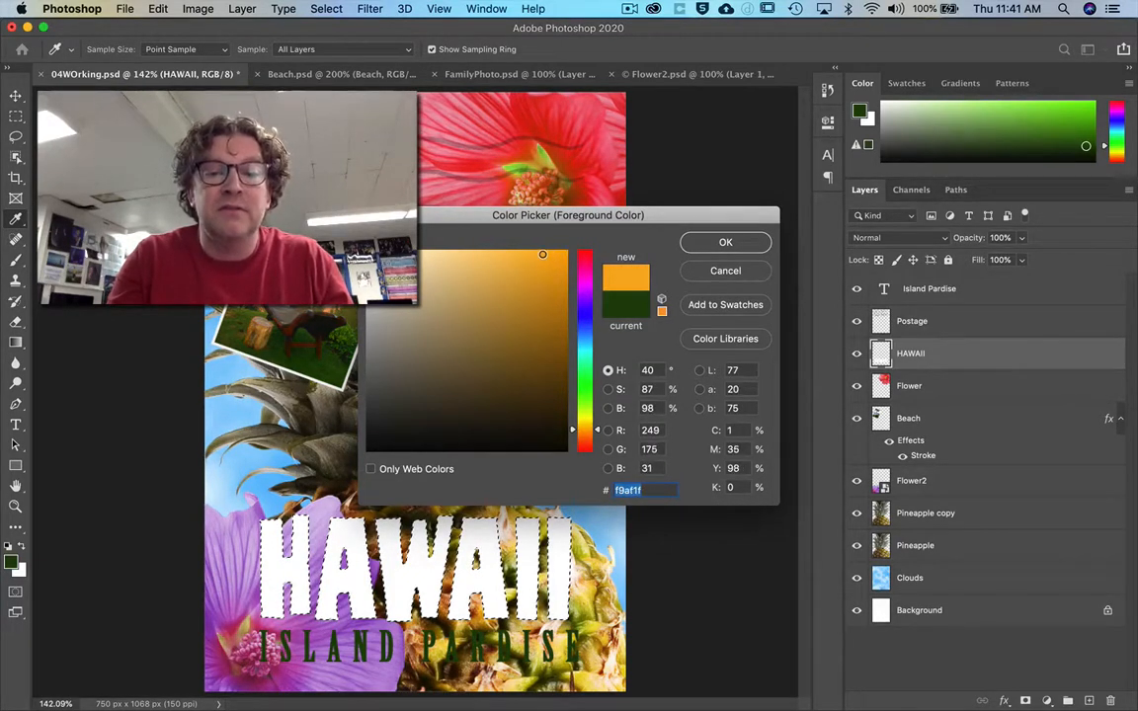
click(720, 243)
Step: Fill the selected HAWAII lettering with the orange-to-white preset as a linear gradient, running vertically from orange below the letters to white above
key(g)
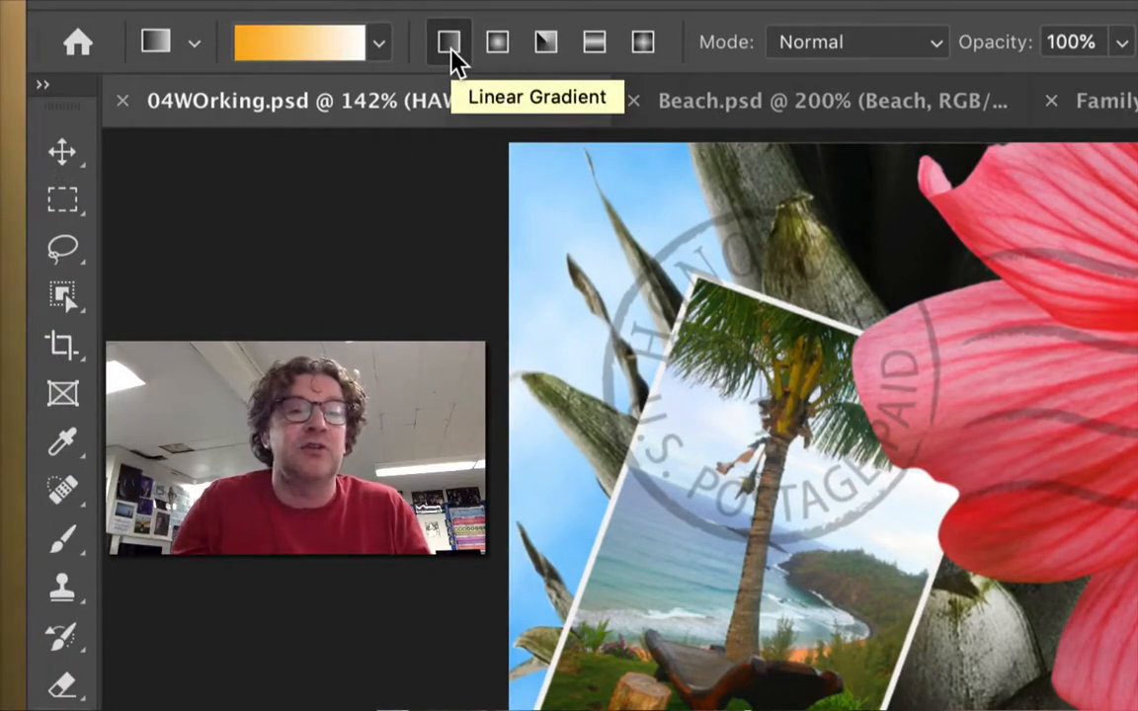
click(379, 47)
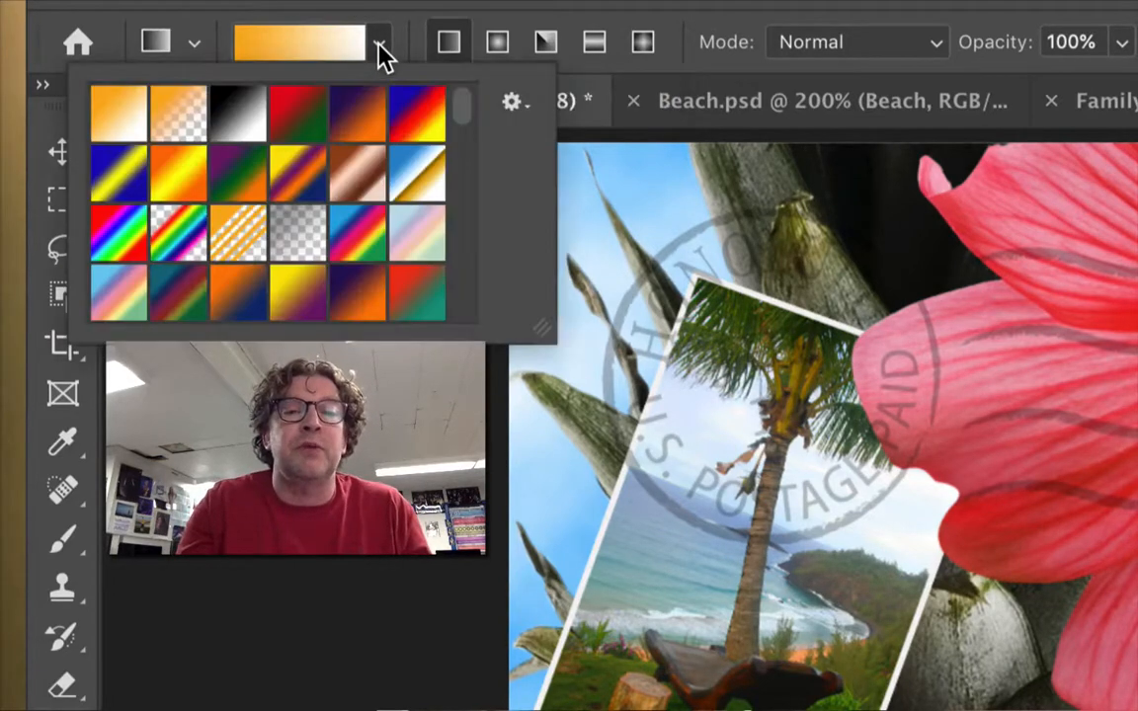
click(108, 117)
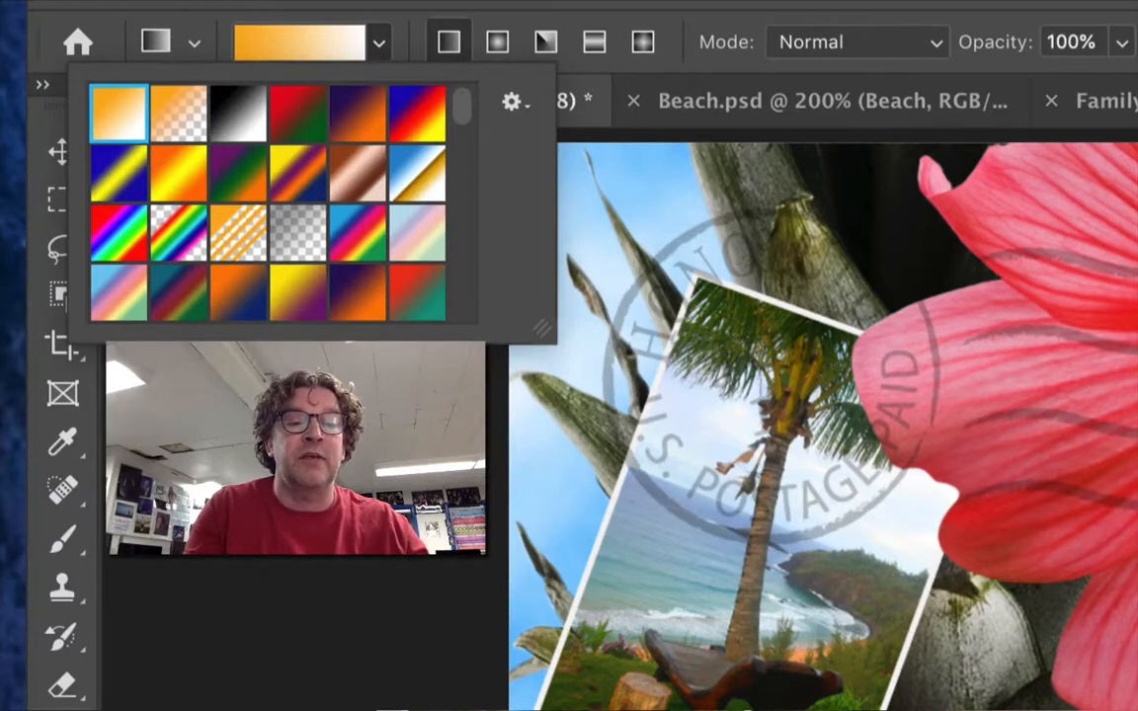
key(Escape)
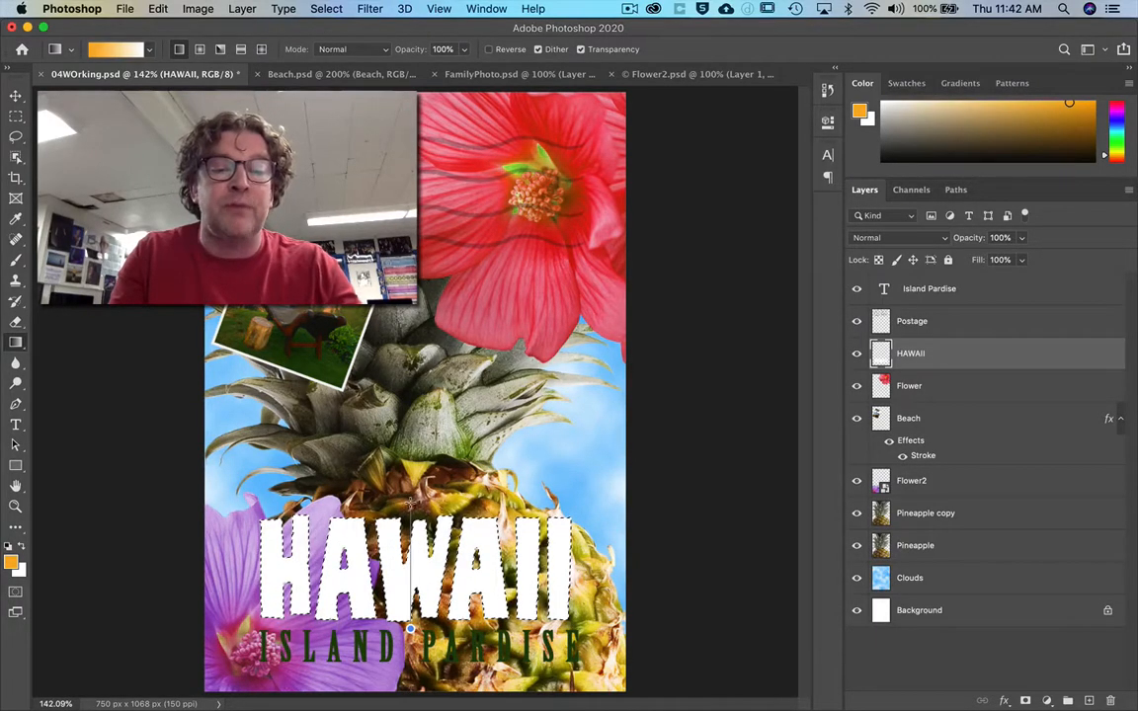
drag(410, 502, 411, 502)
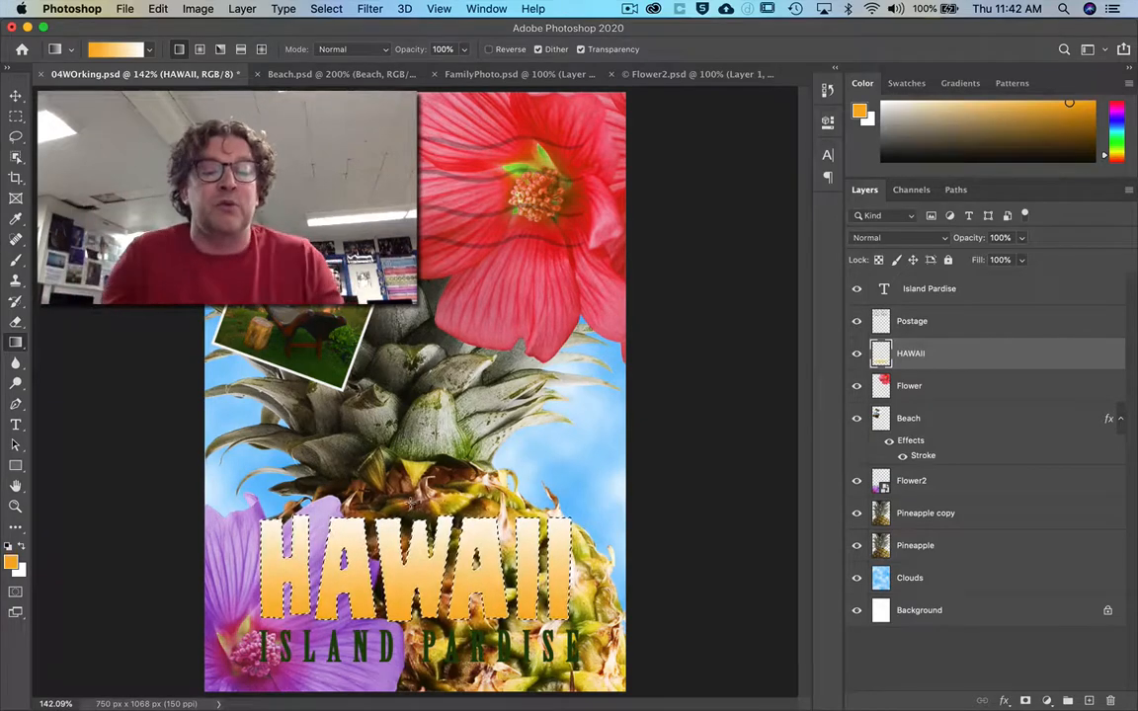